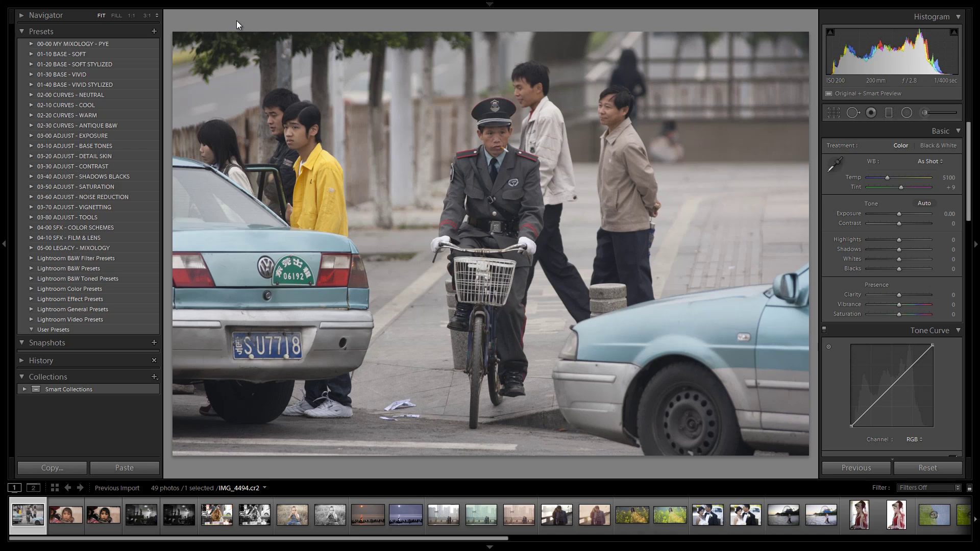
Apply the 42d. Punchy Fade - B&W Filmic preset and raise Exposure to +0.50
key(i)
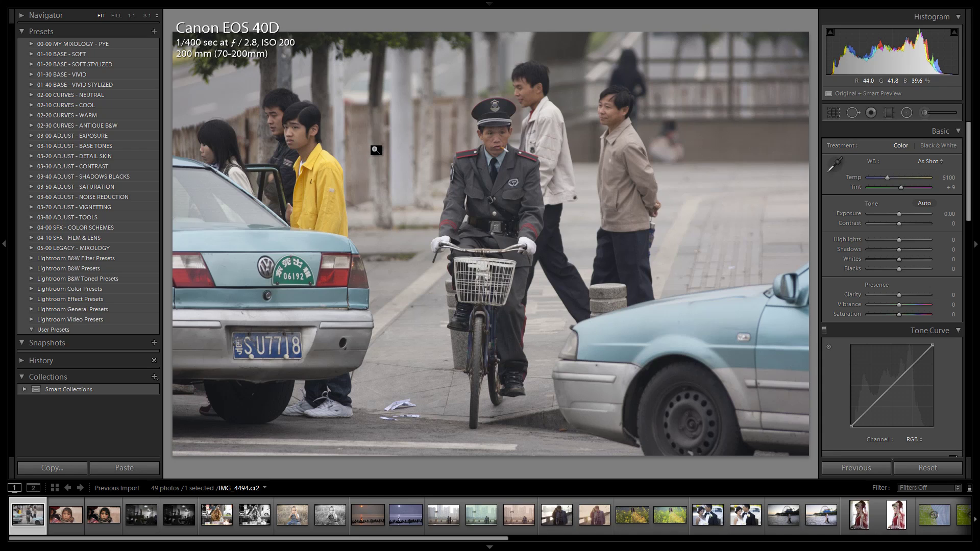
key(i)
key(i)
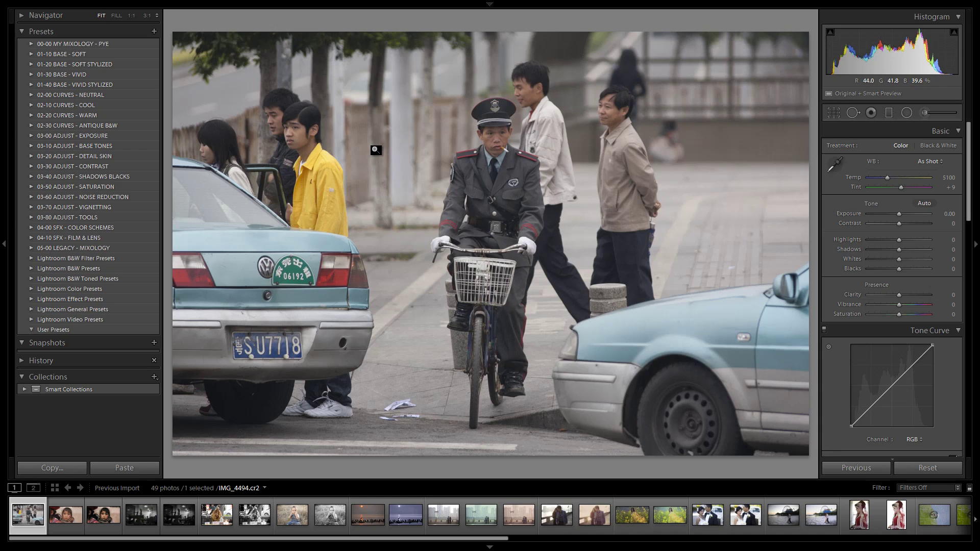
click(32, 84)
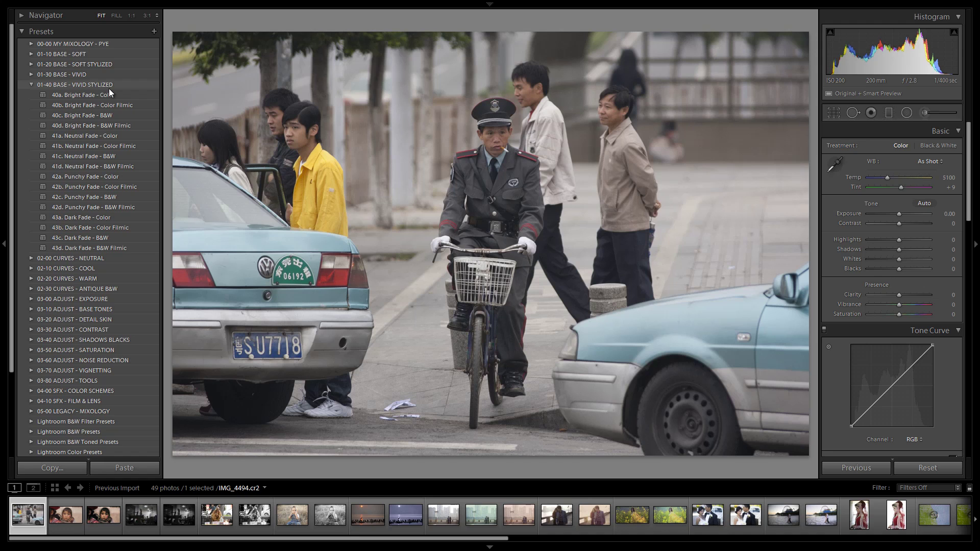
click(108, 206)
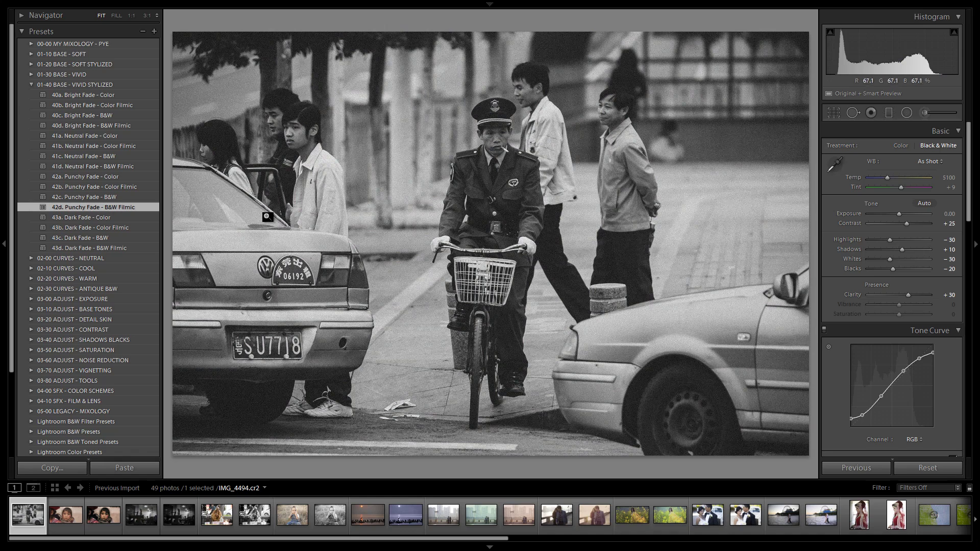
drag(896, 214, 900, 213)
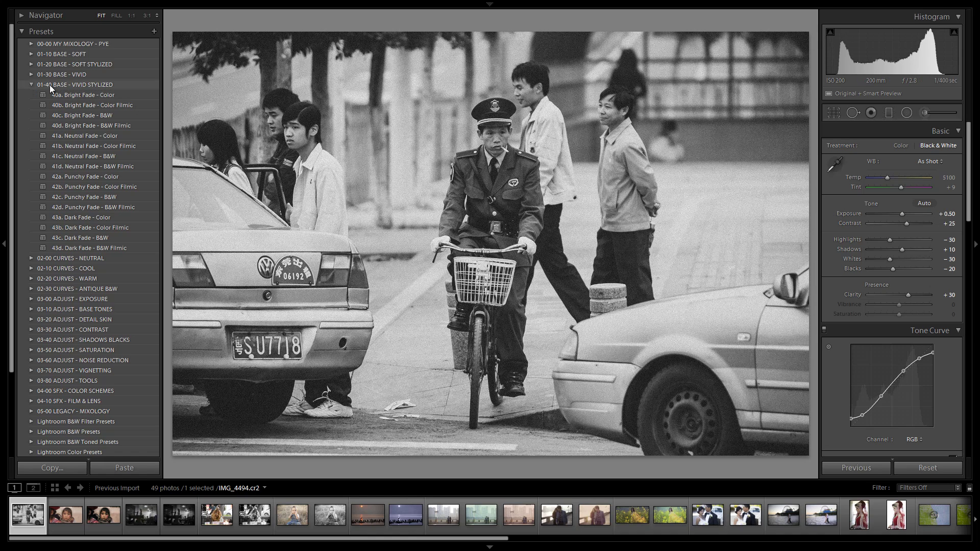
click(32, 84)
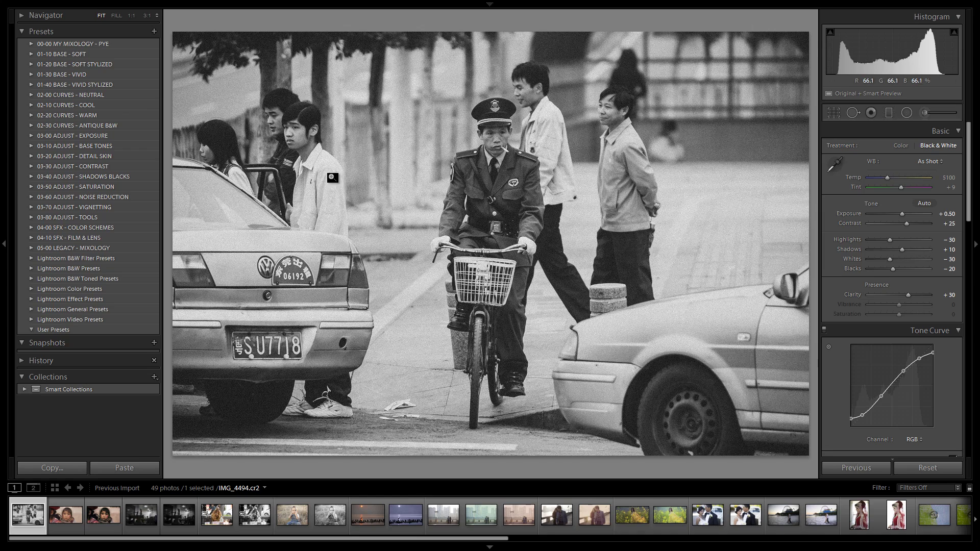
Apply the 37. Contrast Boost - Medium and 42. Darken - Medium presets
click(32, 166)
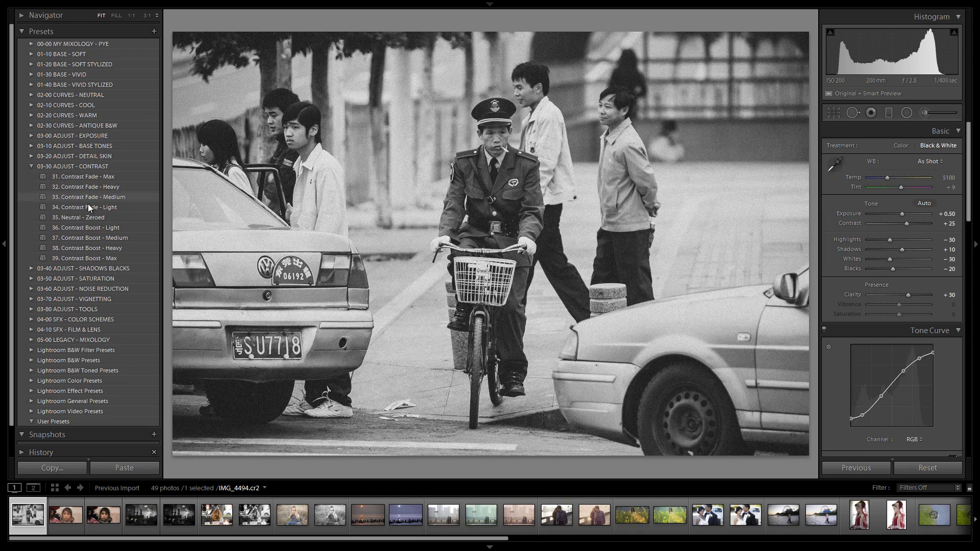
click(87, 236)
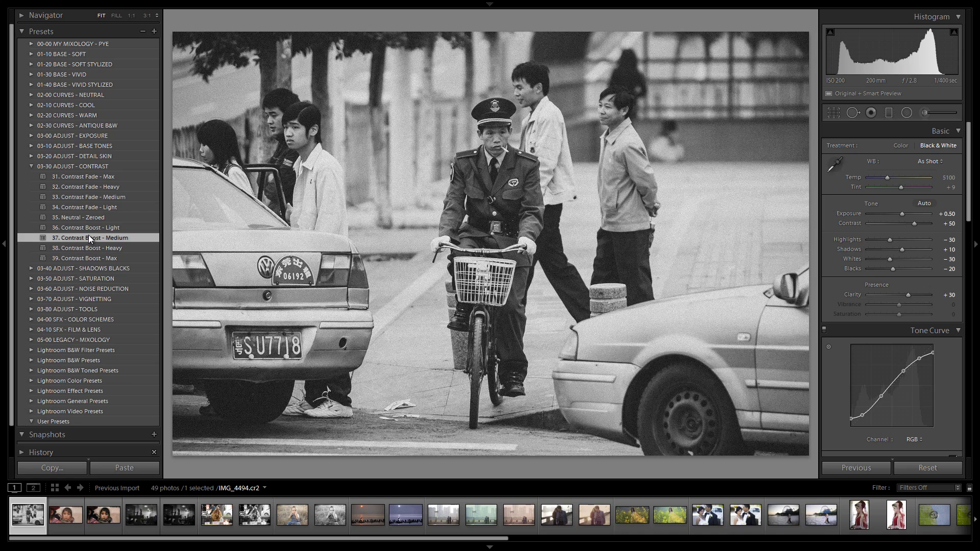
click(29, 164)
click(32, 176)
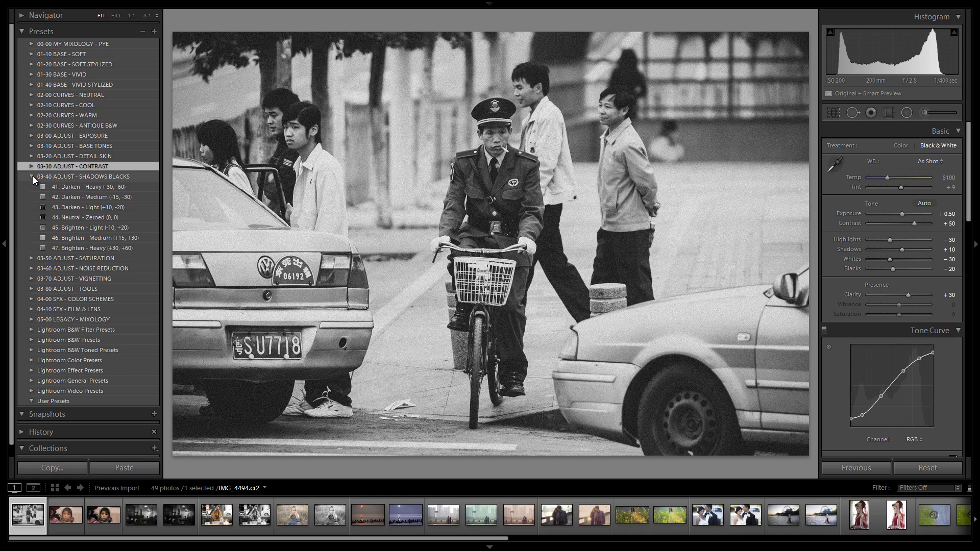
click(87, 198)
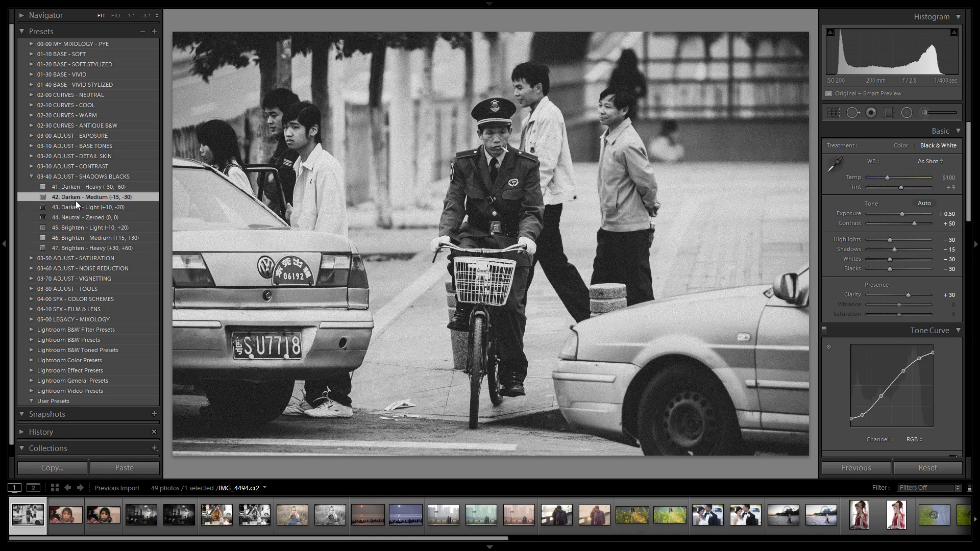
click(29, 176)
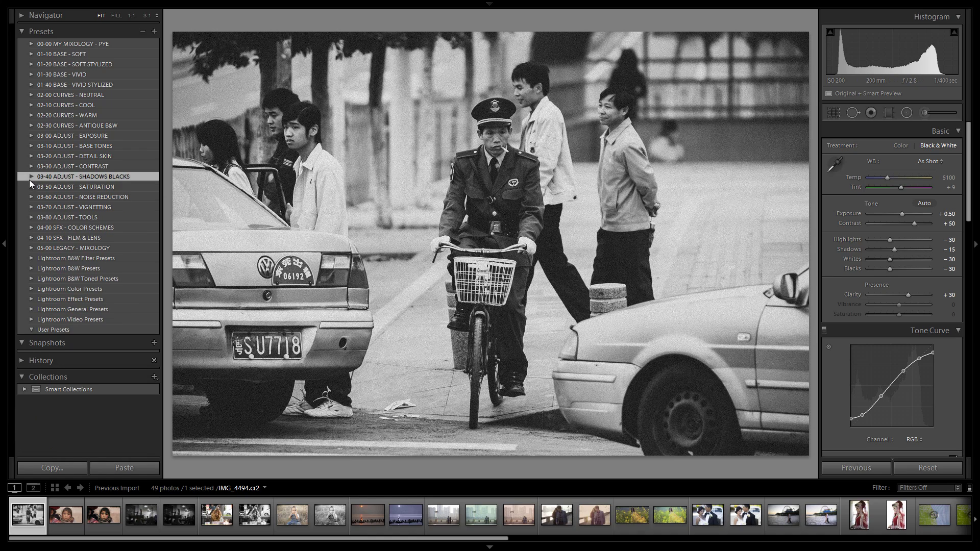
Compare vignette presets, settle on 71d. Vignette - Light, and set Exposure to +0.58
click(31, 205)
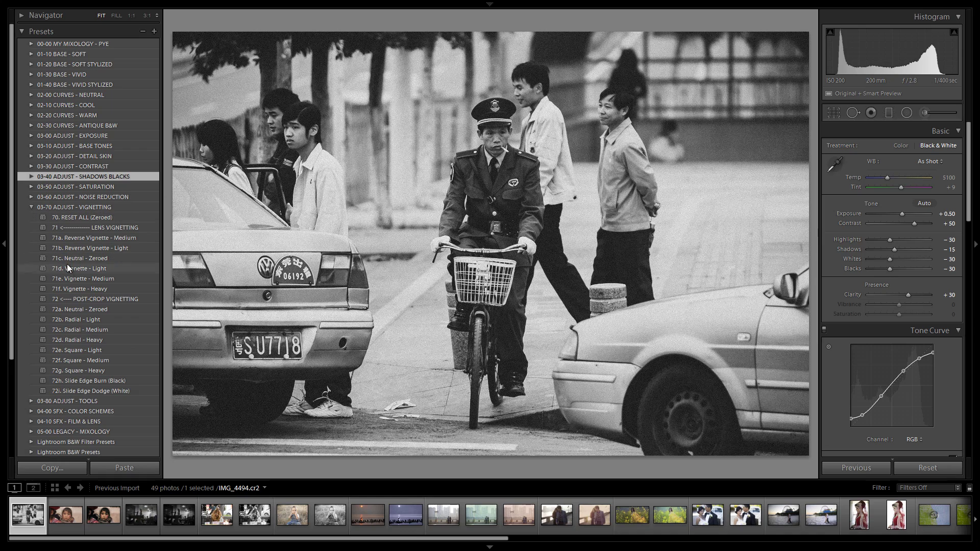
click(106, 267)
click(93, 320)
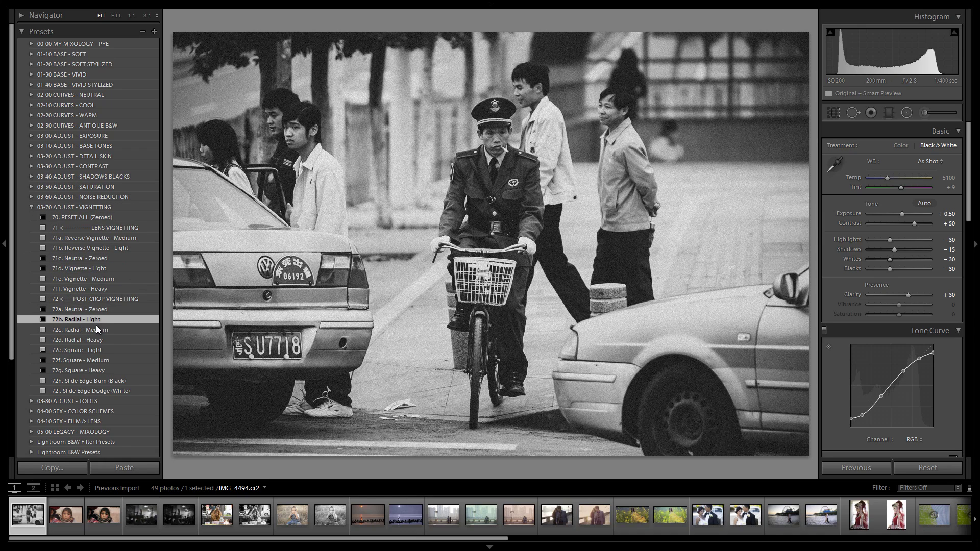
click(96, 327)
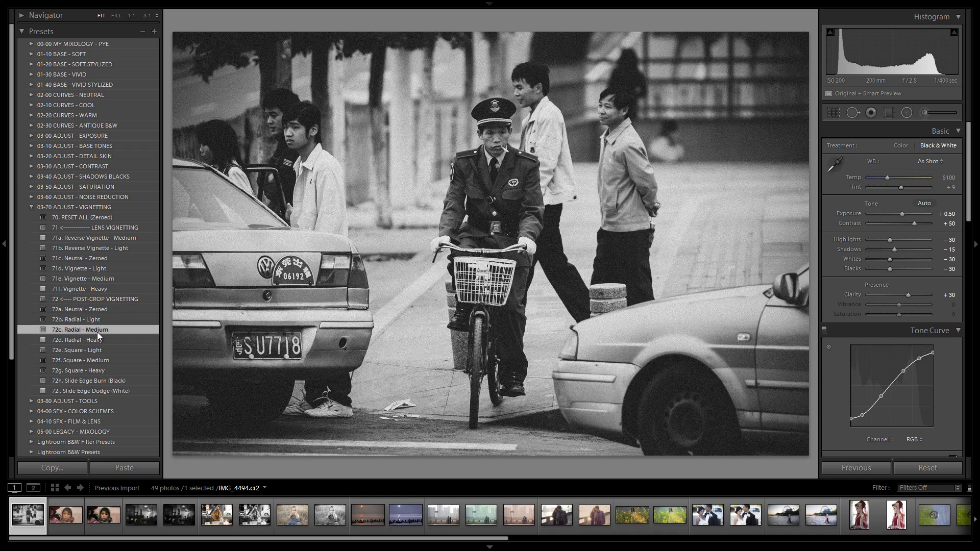
click(99, 320)
click(97, 268)
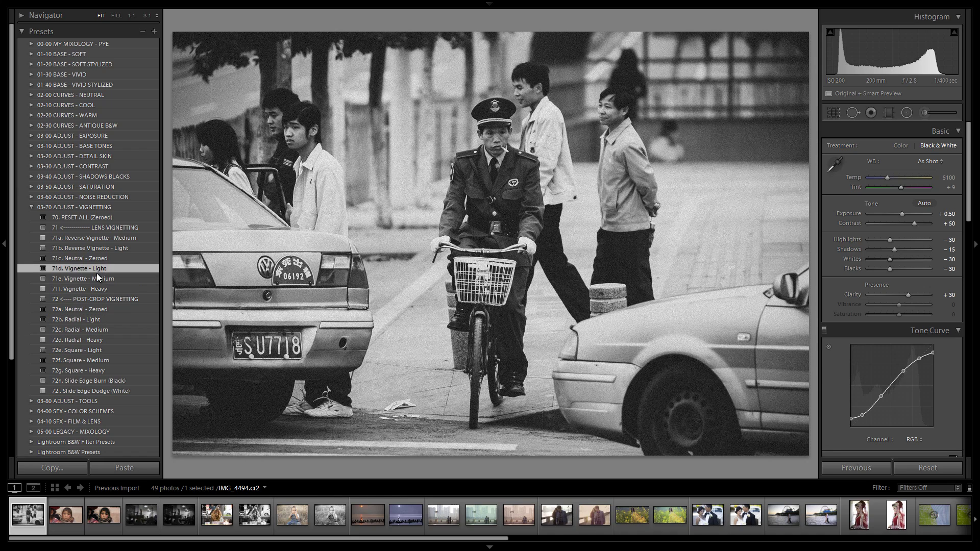
click(97, 275)
click(100, 268)
click(34, 208)
drag(899, 213, 901, 213)
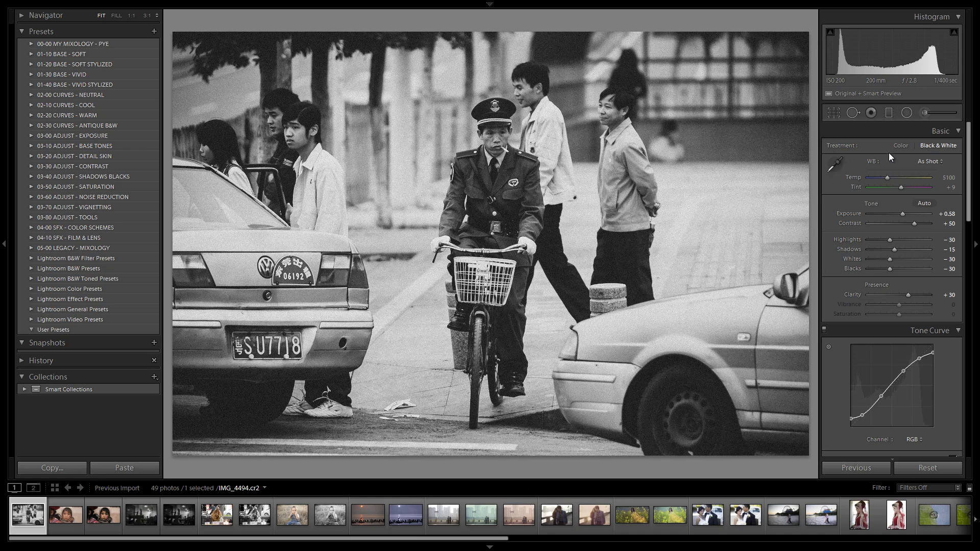
key(backslash)
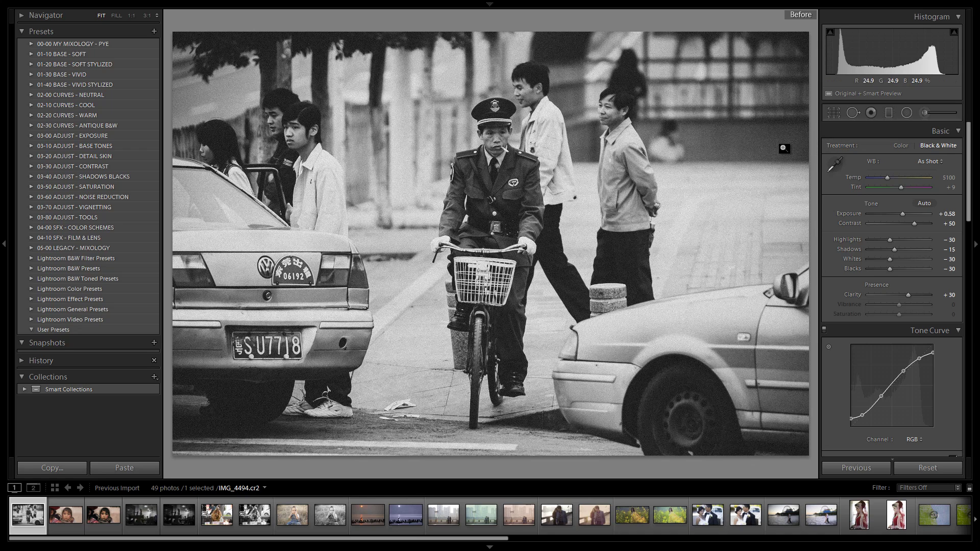
key(backslash)
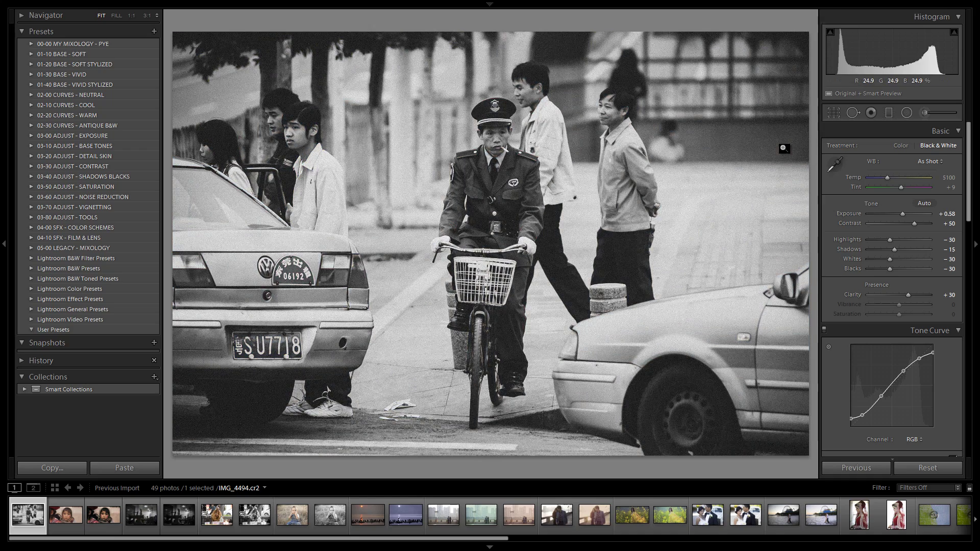
key(backslash)
key(backslash)
key(backslash)
key(backslash)
key(backslash)
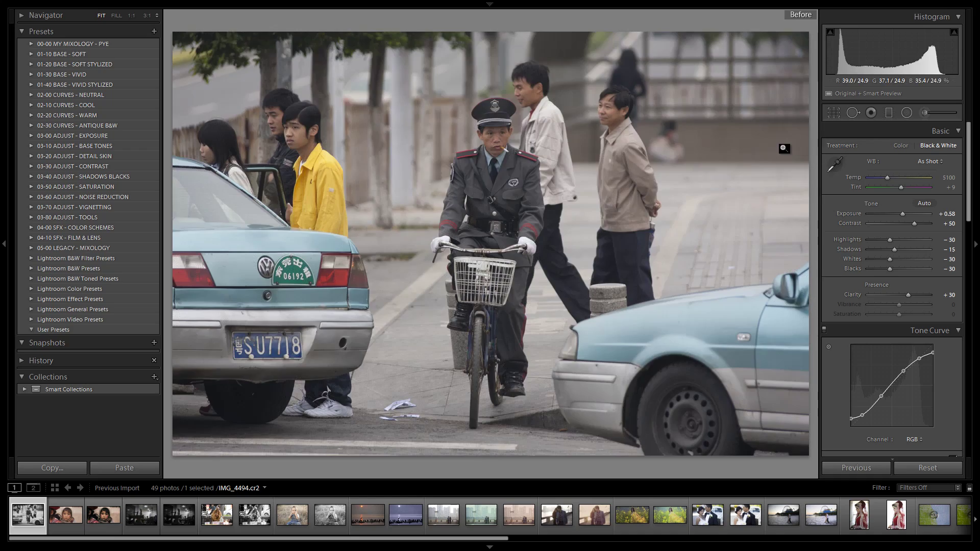
key(backslash)
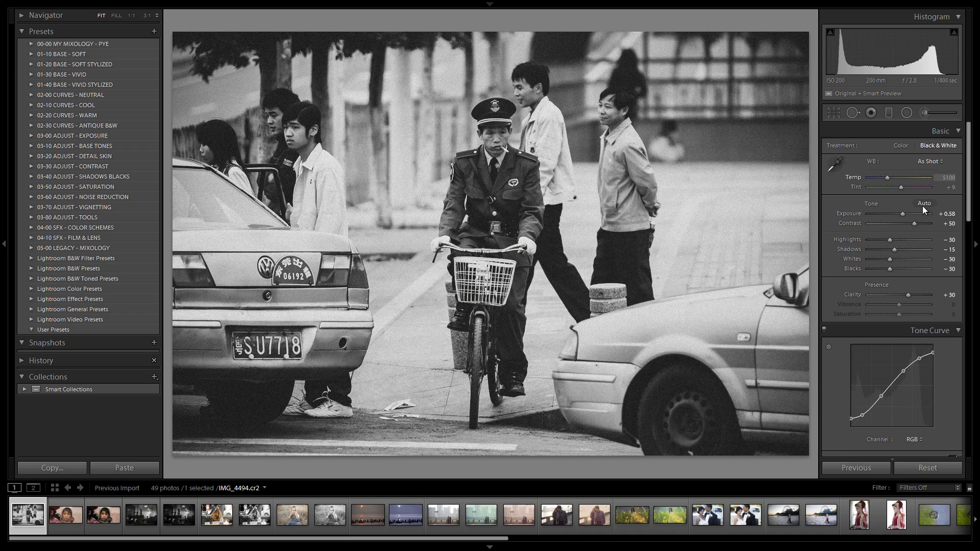
scroll(903, 268, down, 4)
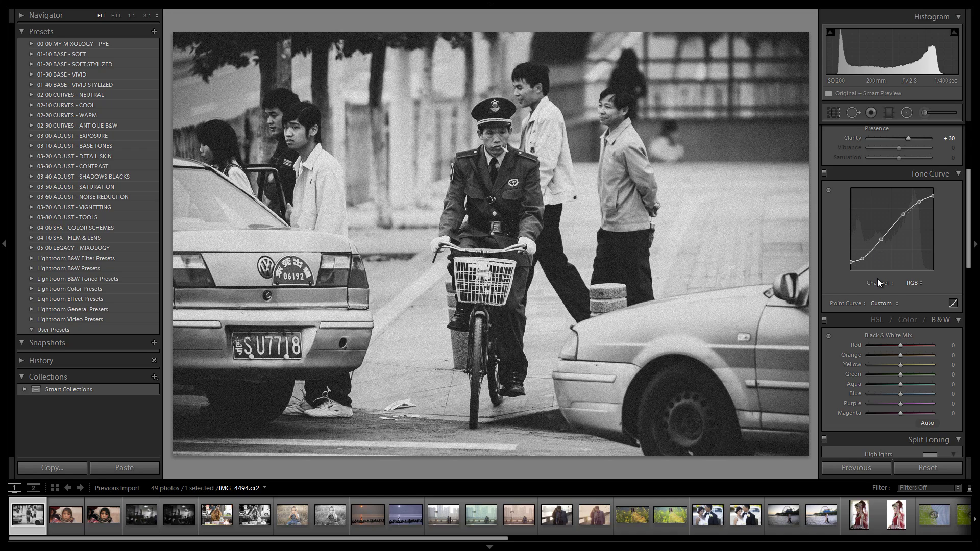
scroll(878, 280, down, 6)
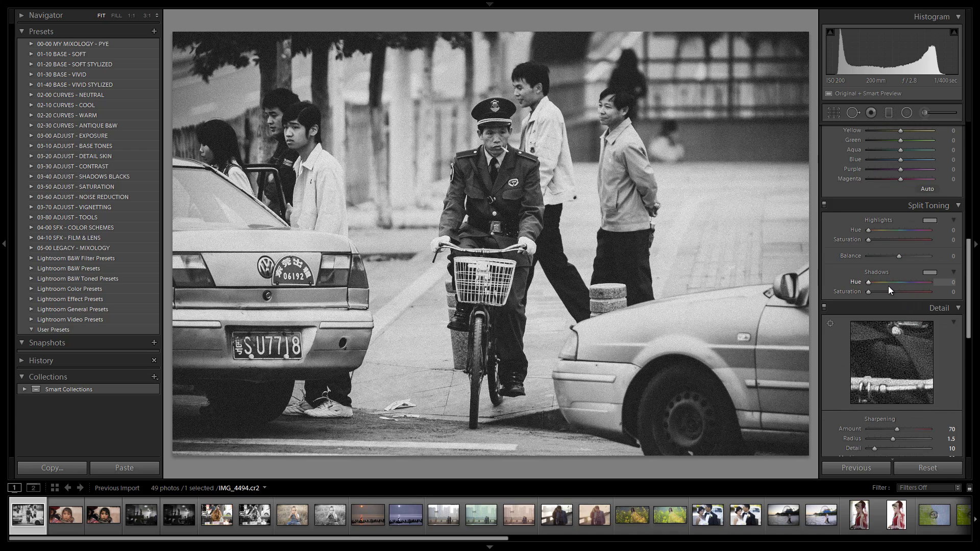
scroll(912, 262, up, 3)
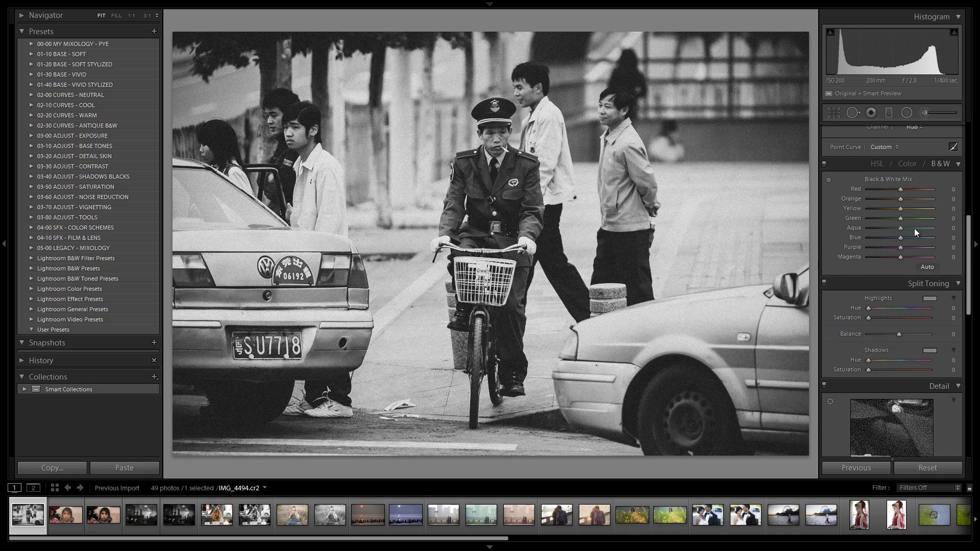
scroll(894, 278, down, 10)
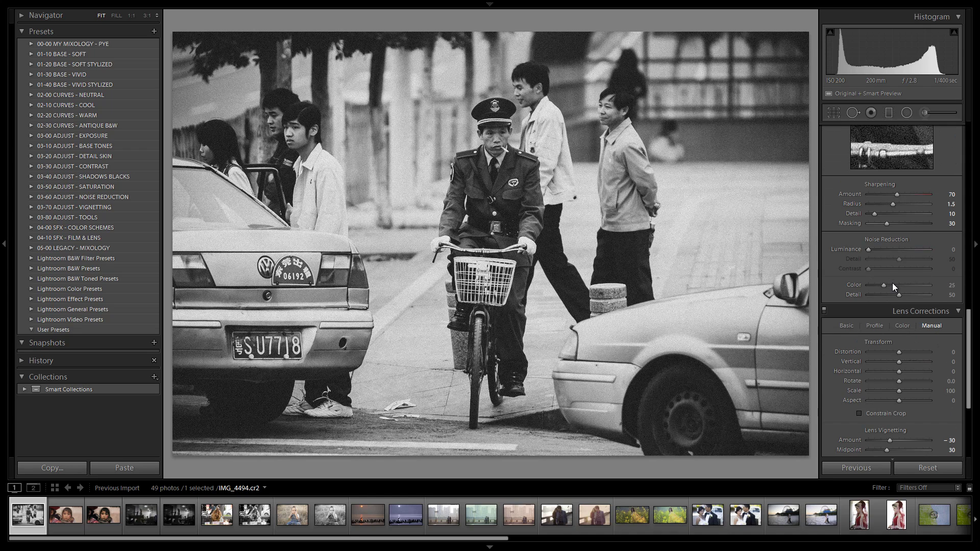
scroll(900, 245, down, 3)
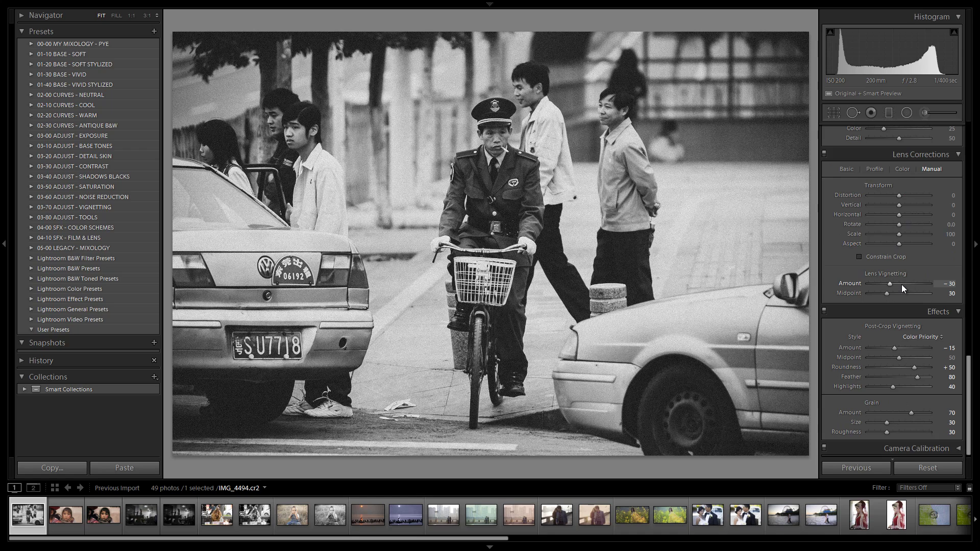
scroll(902, 284, down, 1)
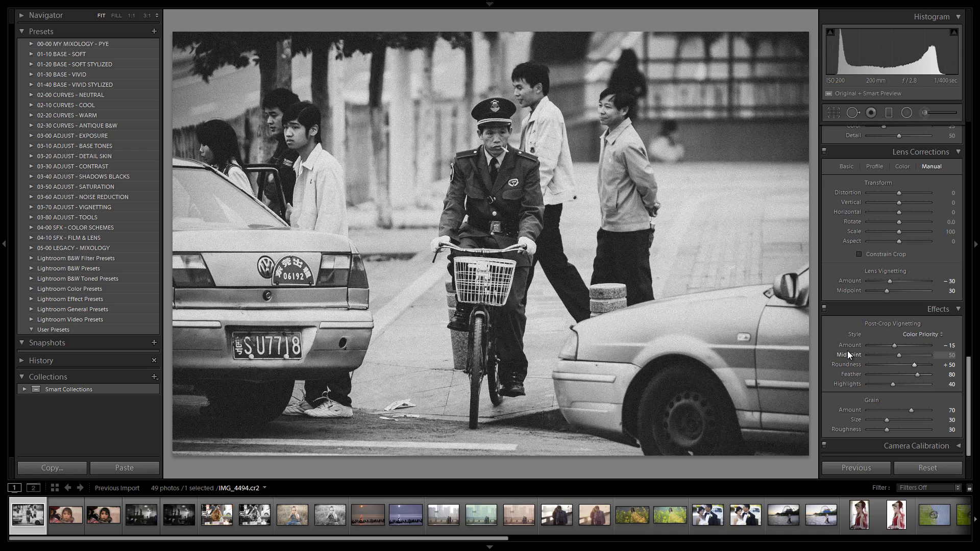
Try the 72a. Neutral - Zeroed vignette preset, then undo it to keep the existing vignette
click(30, 206)
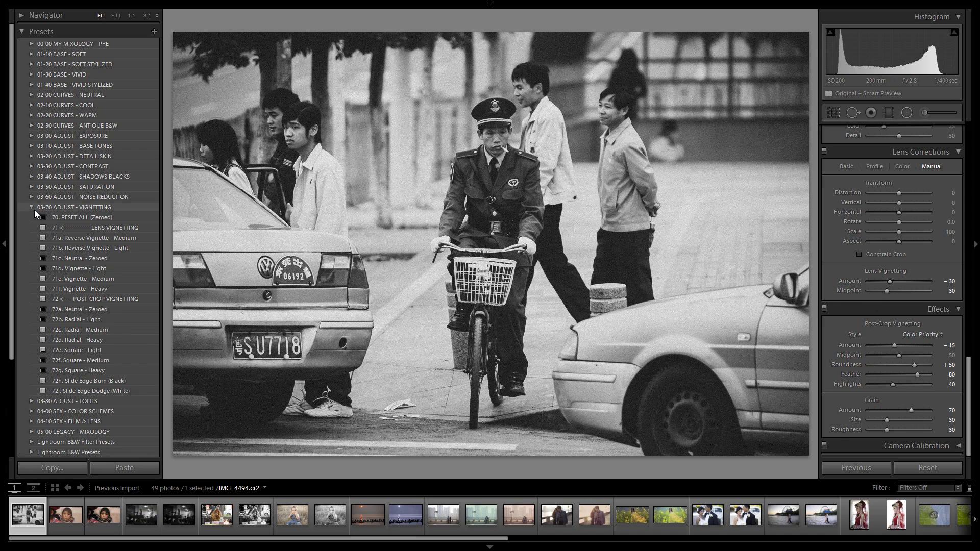
click(100, 308)
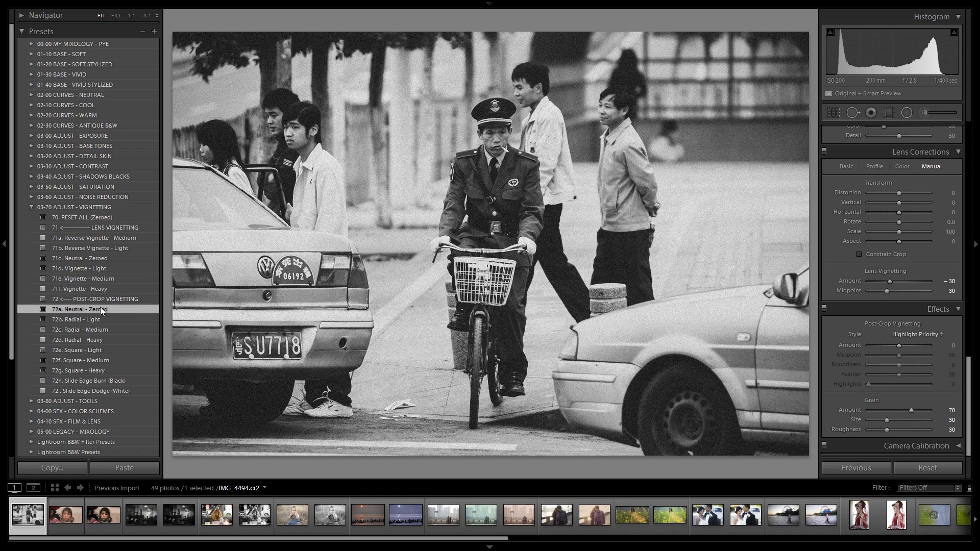
key(ctrl+z)
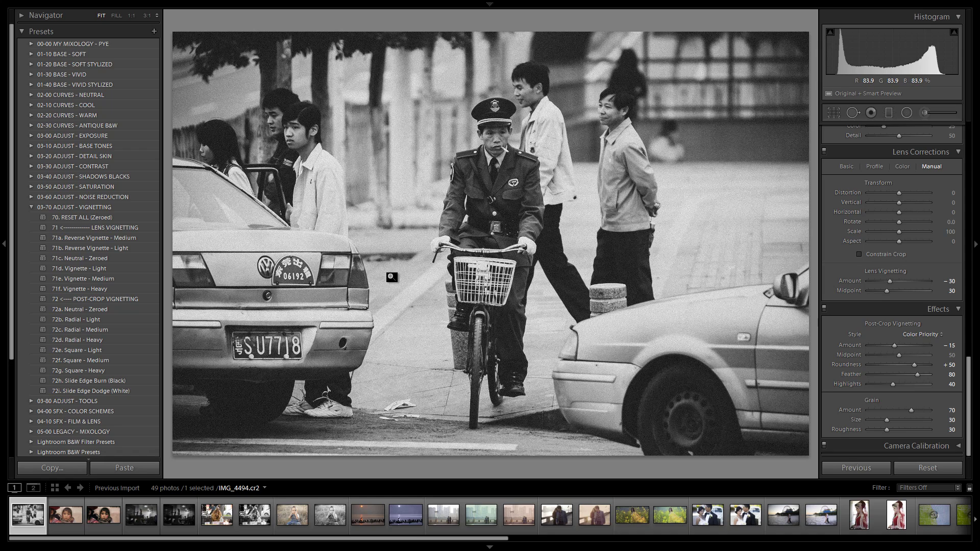
Apply the 11e. Max Film Grain preset from the 04-10 SFX - Film & Lens folder
click(30, 206)
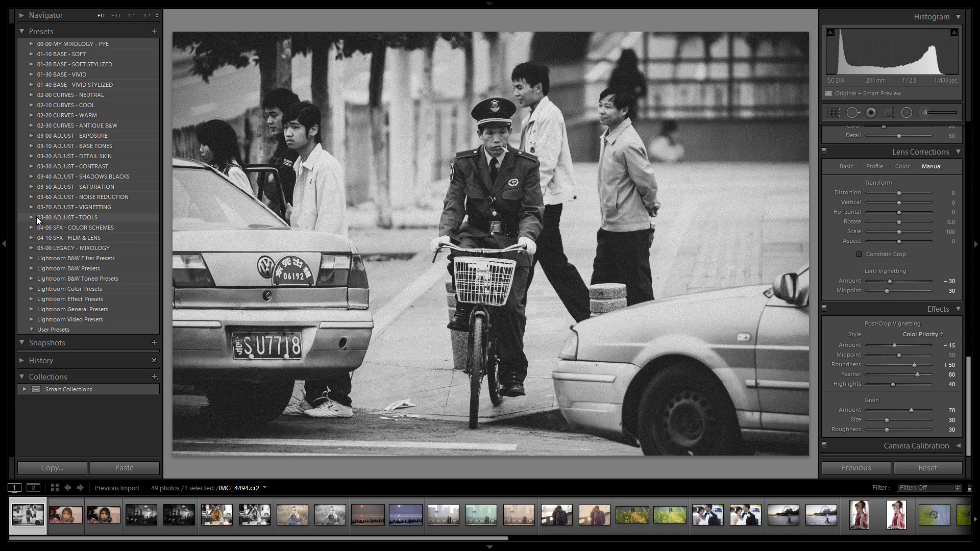
click(31, 238)
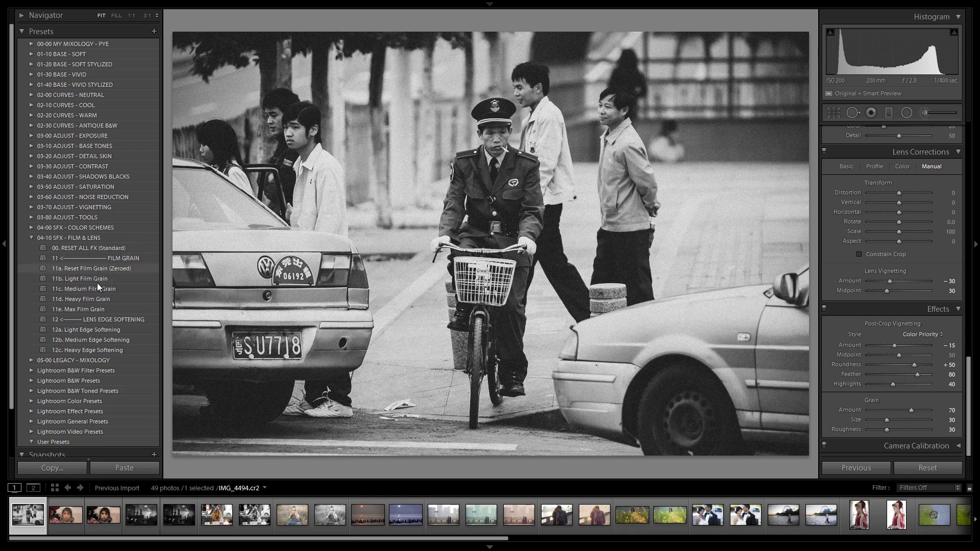
click(98, 310)
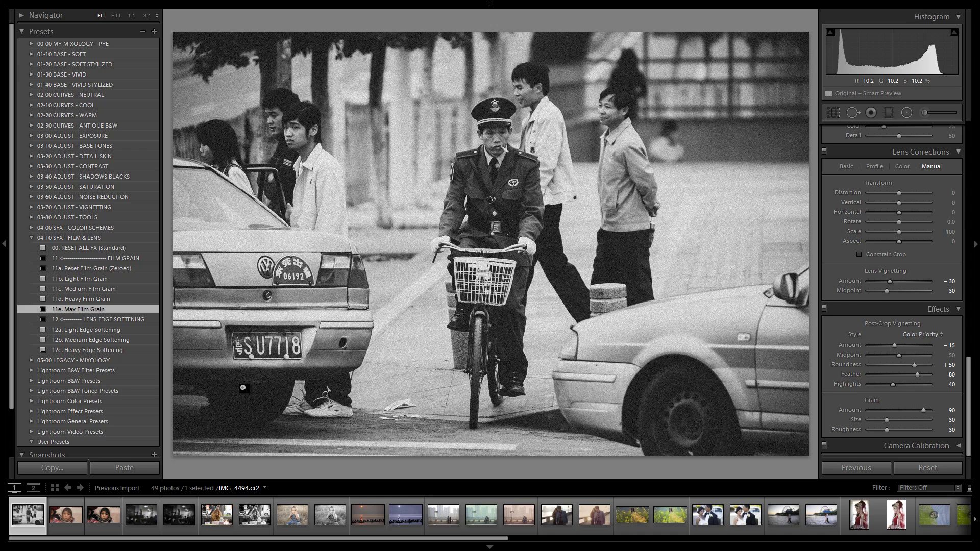
Compare the grainy black-and-white edit against the colour original with Before/After
scroll(847, 306, up, 10)
key(backslash)
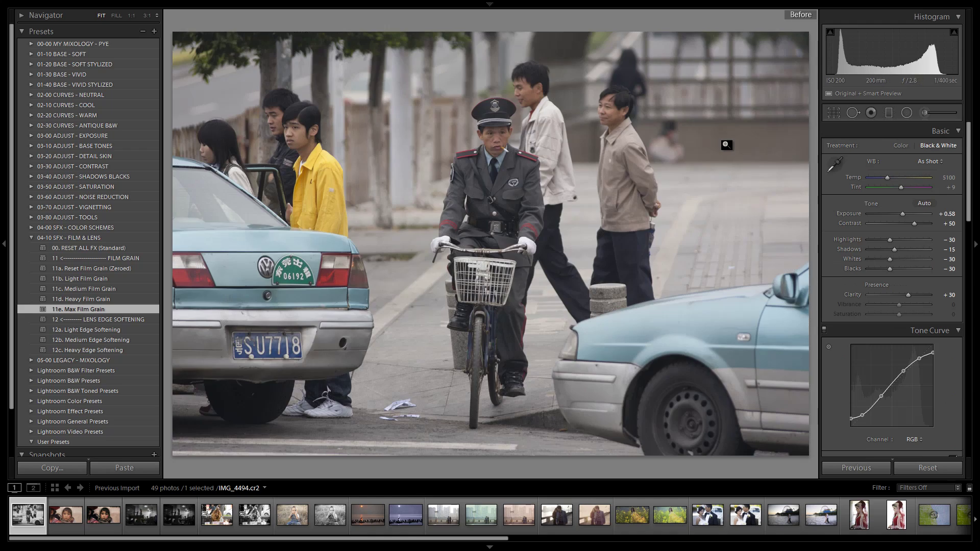
key(backslash)
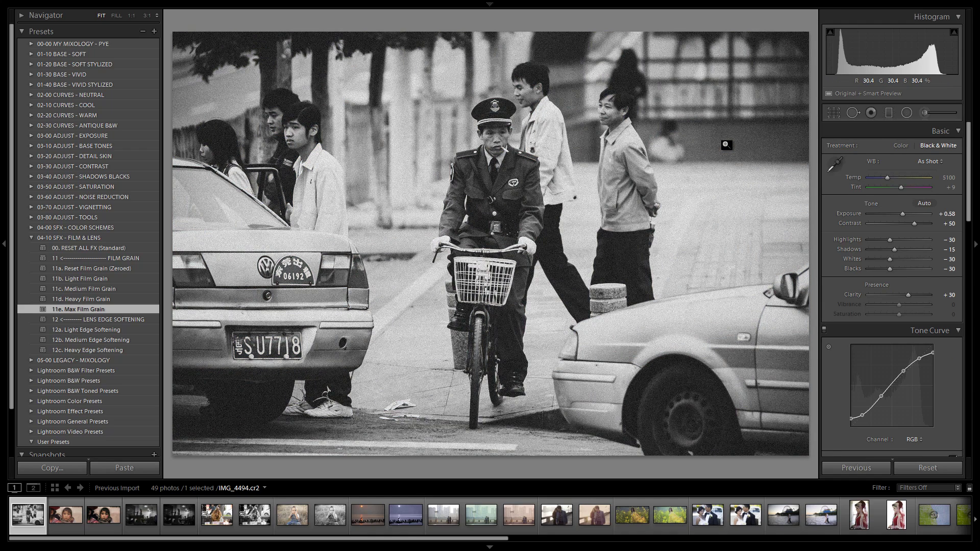
key(backslash)
key(backslash)
key(backslash)
key(backslash)
key(backslash)
key(backslash)
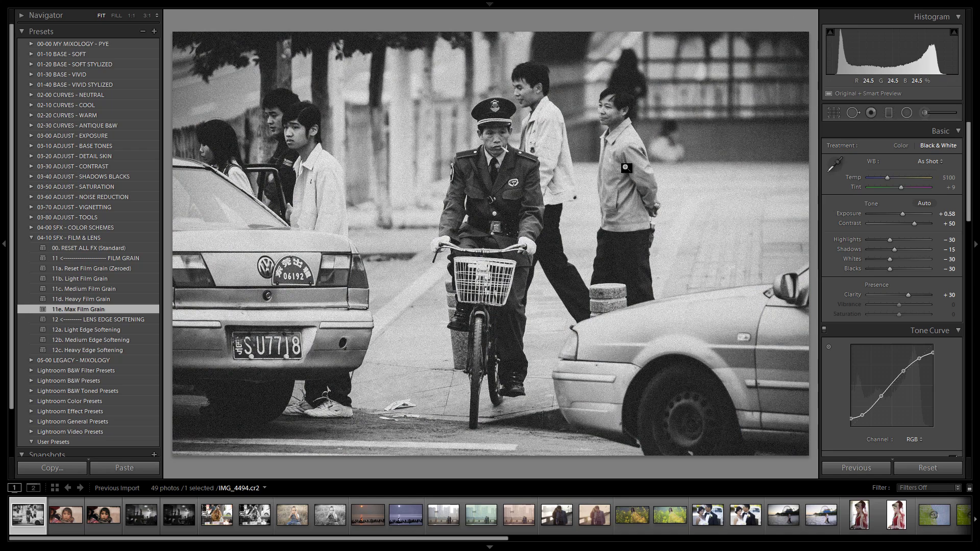